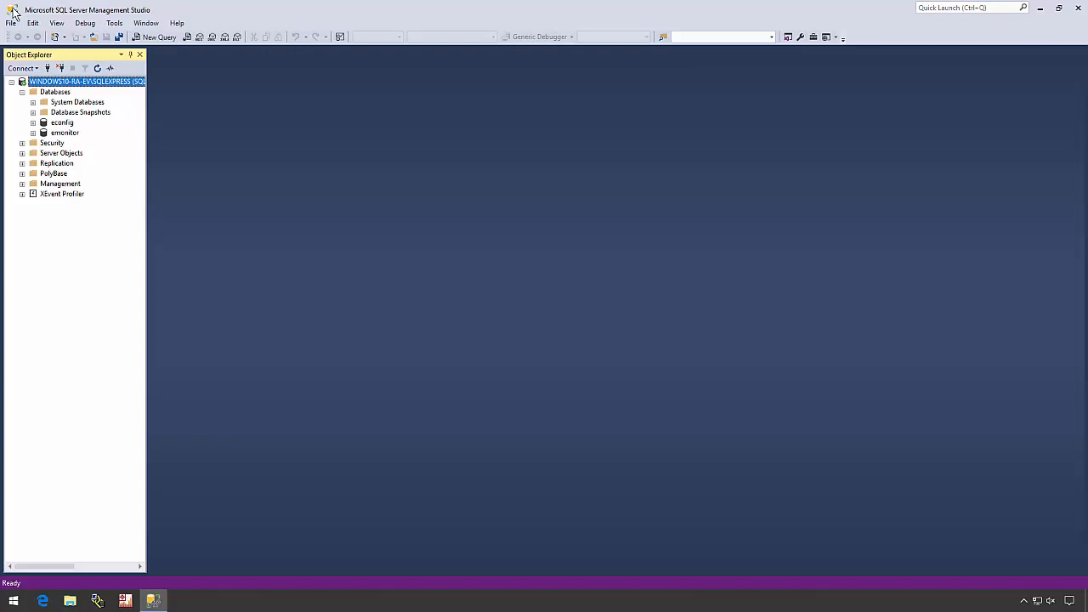
Back up the emonitor database in full to disk as emonitor.bak in the default Backup folder
{"action": "right_click", "coordinate": [74, 133]}
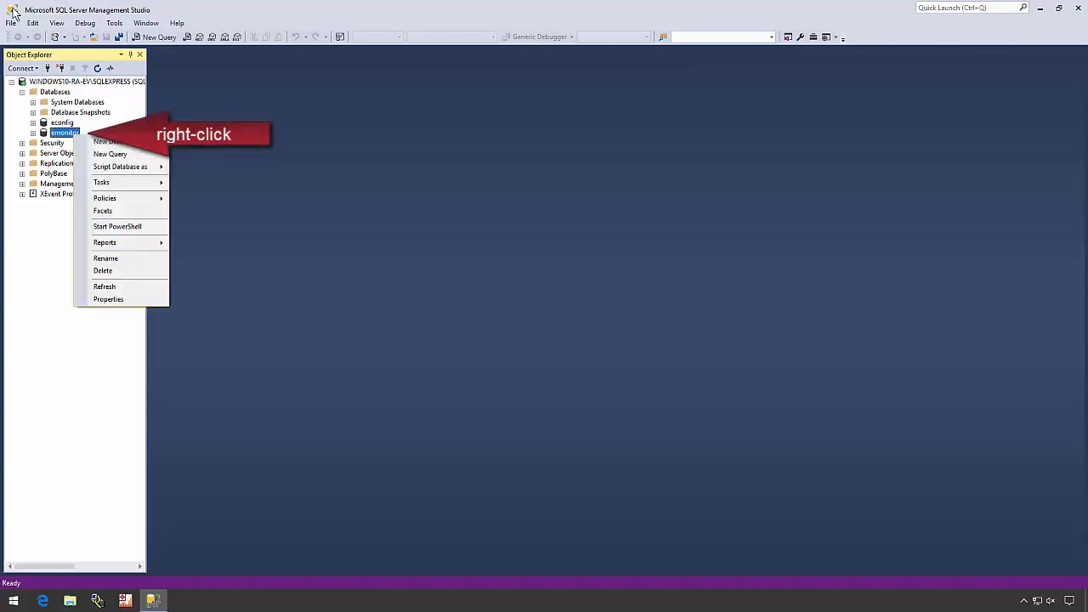
{"action": "mouse_move", "coordinate": [111, 183]}
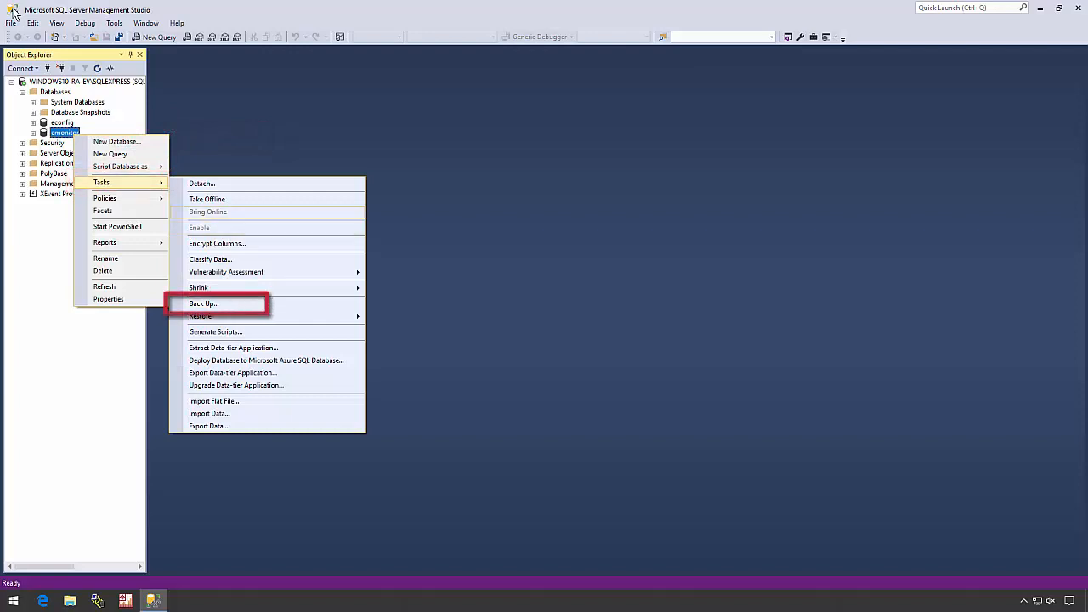
{"action": "left_click", "coordinate": [204, 303]}
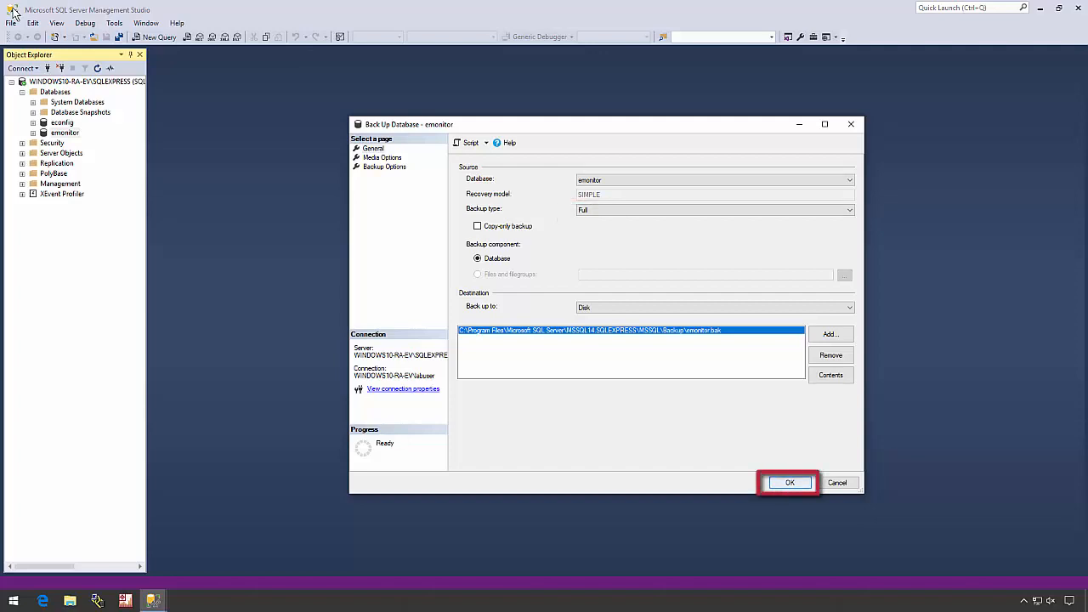
{"action": "key", "text": "Return"}
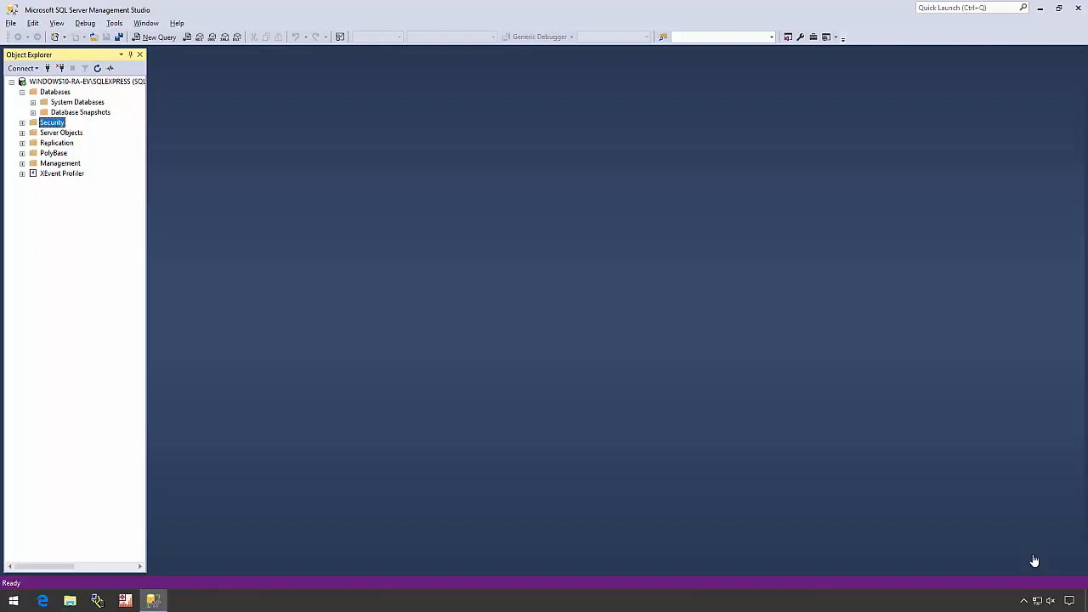
In File Explorer, open the folder C:\Program Files\Microsoft SQL Server\MSSQL14.SQLEXPRESS\MSSQL\Backup
{"action": "key", "text": "super+e"}
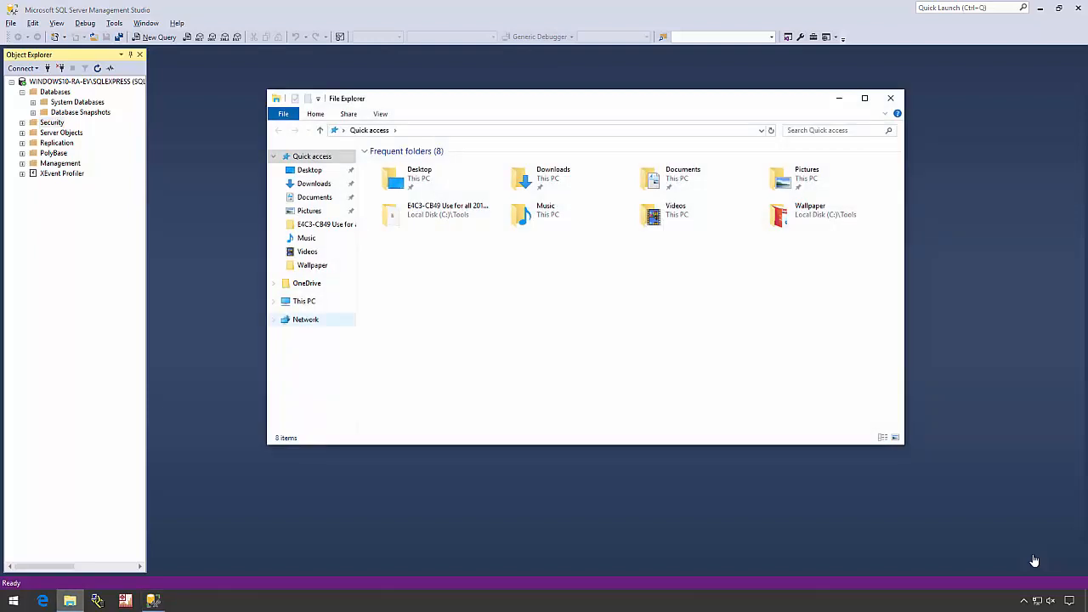
{"action": "left_click", "coordinate": [304, 302]}
{"action": "left_click", "coordinate": [435, 286]}
{"action": "double_click", "coordinate": [436, 286]}
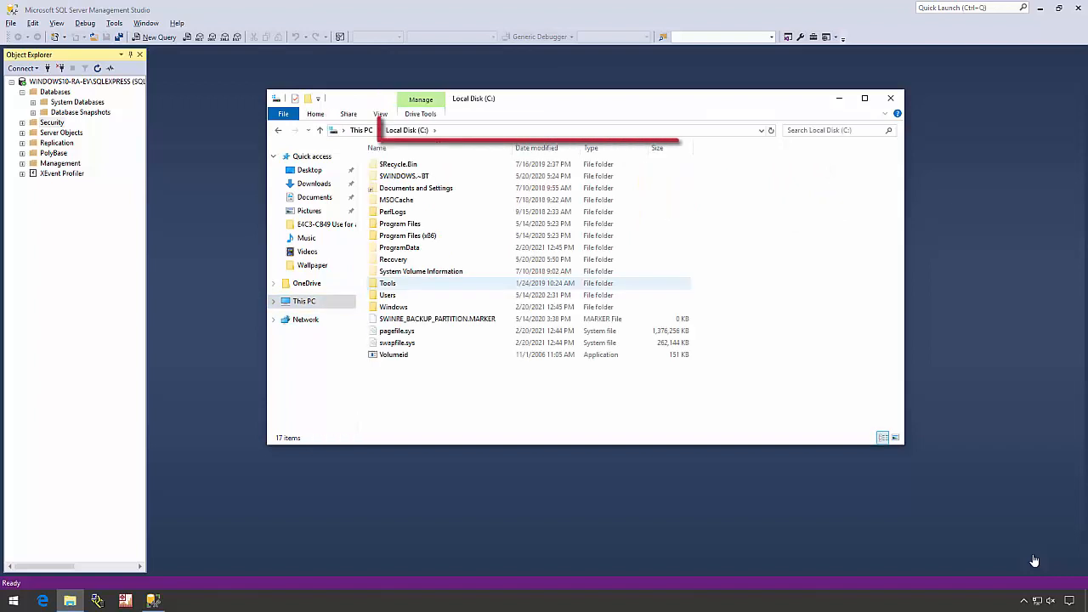
{"action": "left_click", "coordinate": [400, 224]}
{"action": "double_click", "coordinate": [400, 224]}
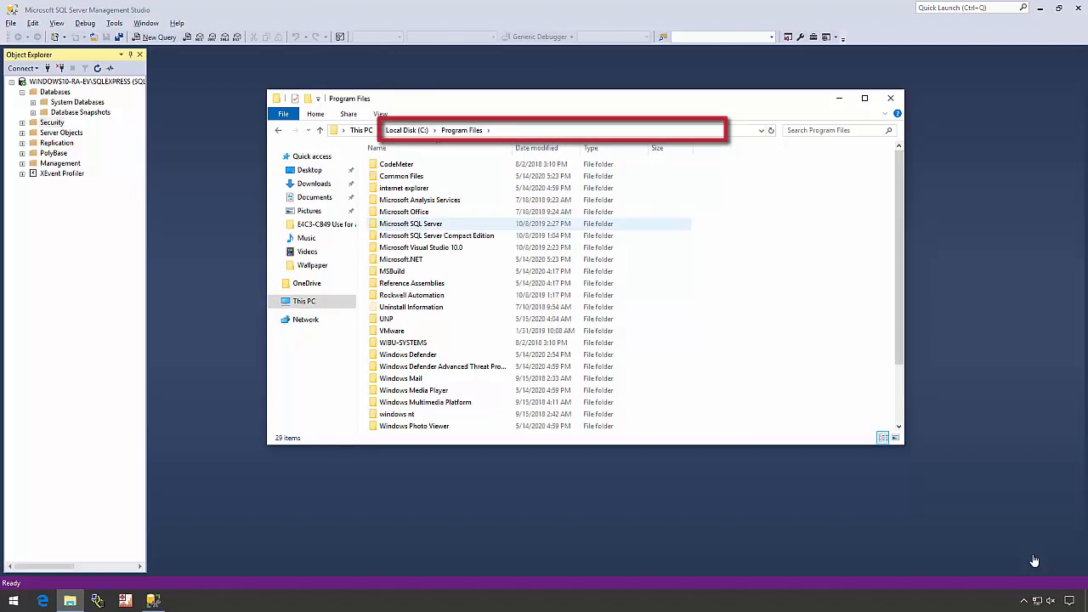
{"action": "key", "text": "Return"}
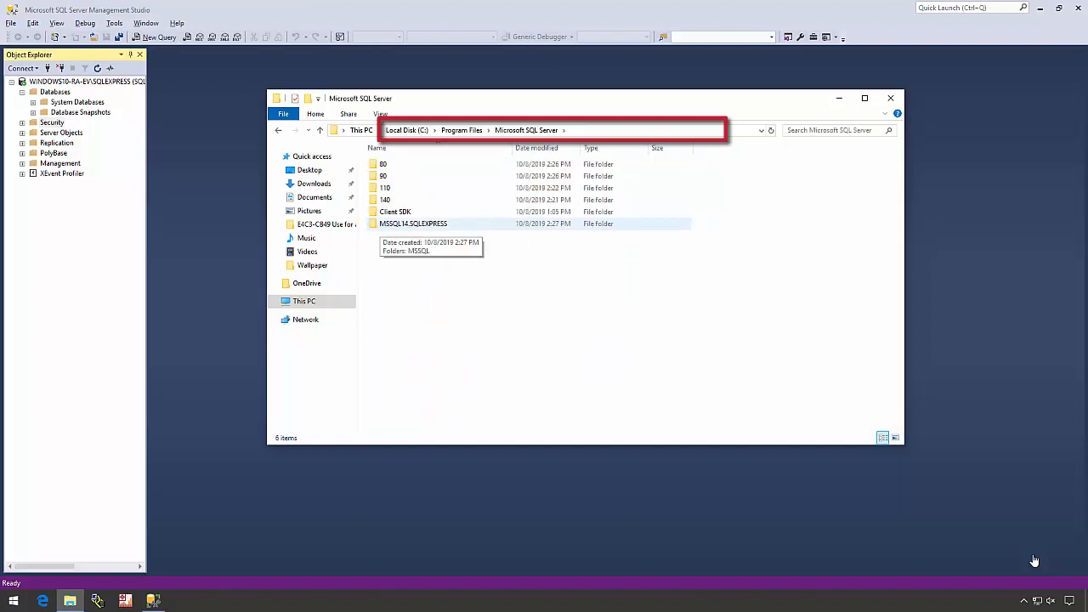
{"action": "key", "text": "Return"}
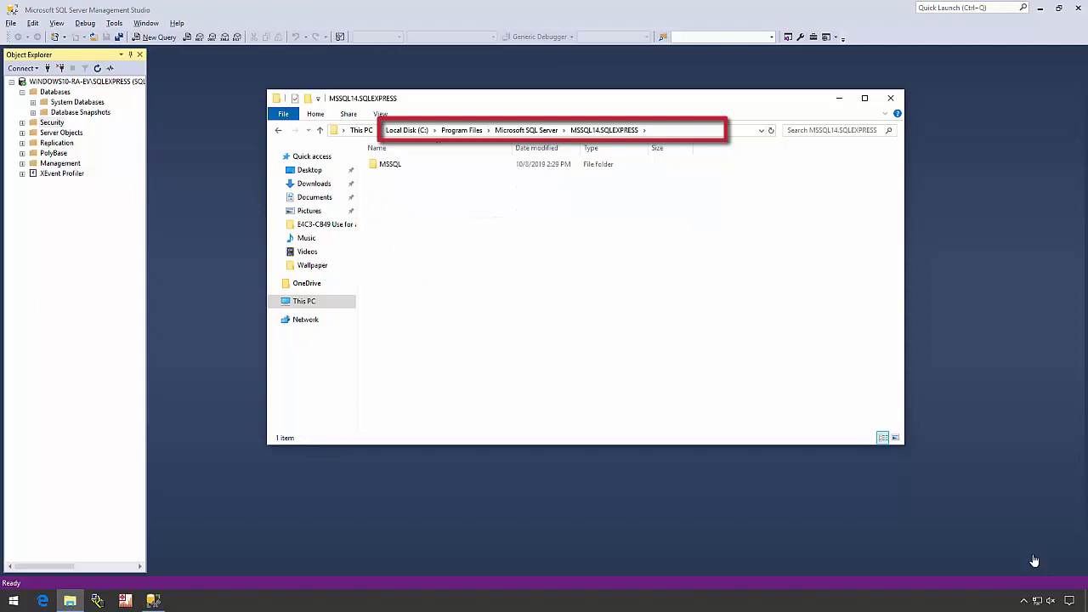
{"action": "key", "text": "Down"}
{"action": "key", "text": "Return"}
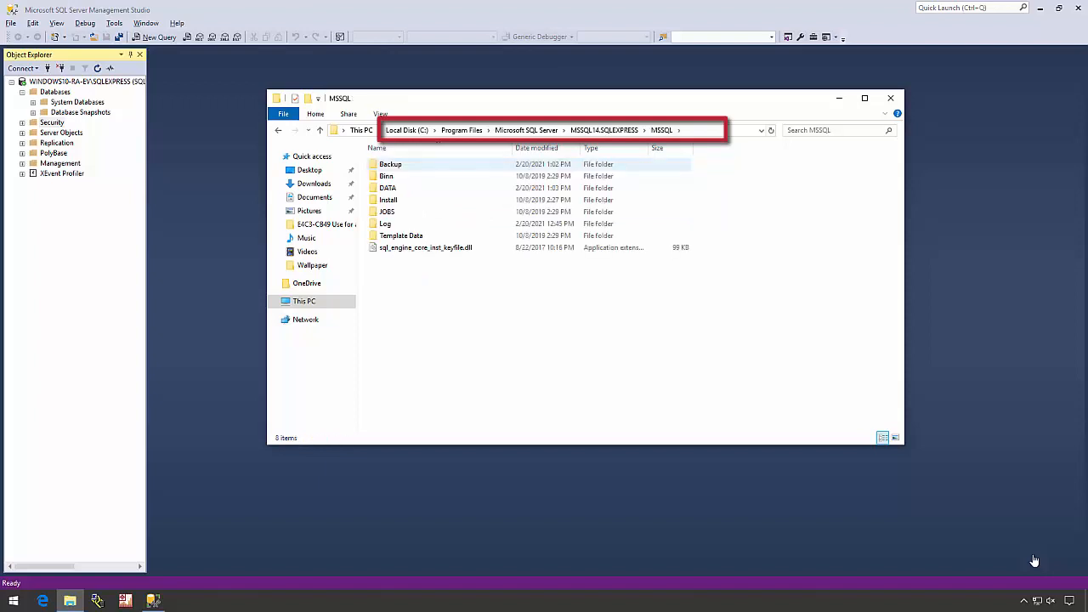
{"action": "key", "text": "Down"}
{"action": "key", "text": "Return"}
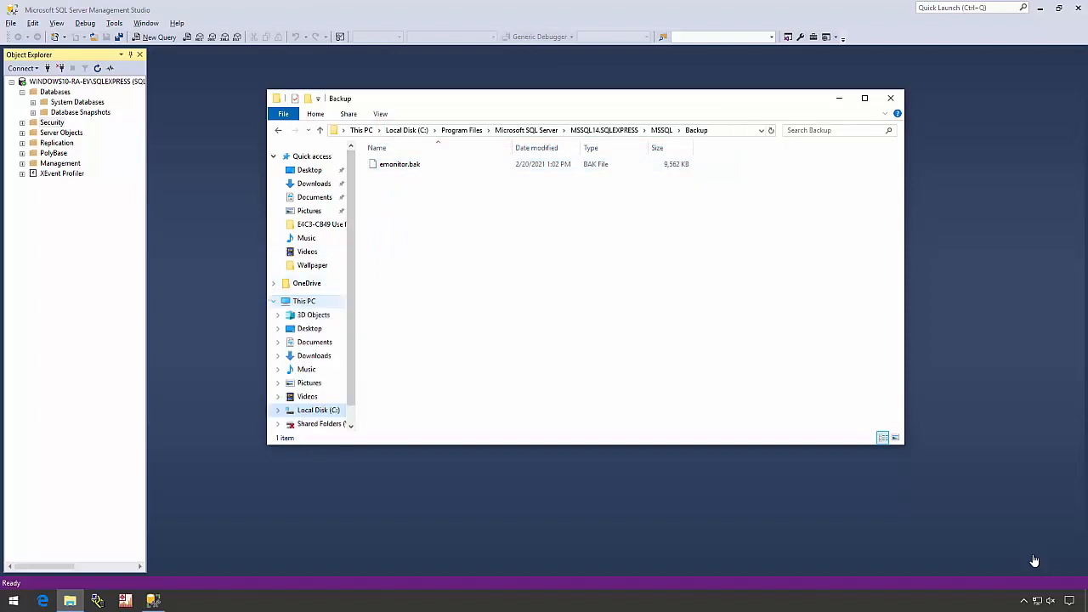
Move emonitor.bak from the Backup folder to the root of Local Disk (C:) and select it there
{"action": "left_click_drag", "start_coordinate": [399, 164], "coordinate": [311, 410]}
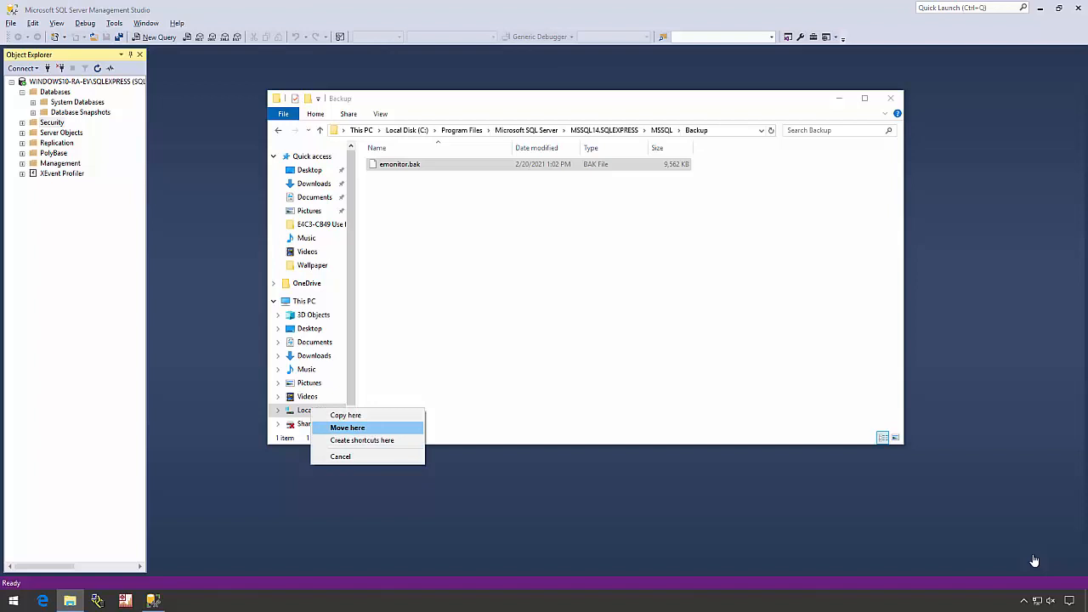
{"action": "key", "text": "Return"}
{"action": "key", "text": "Return"}
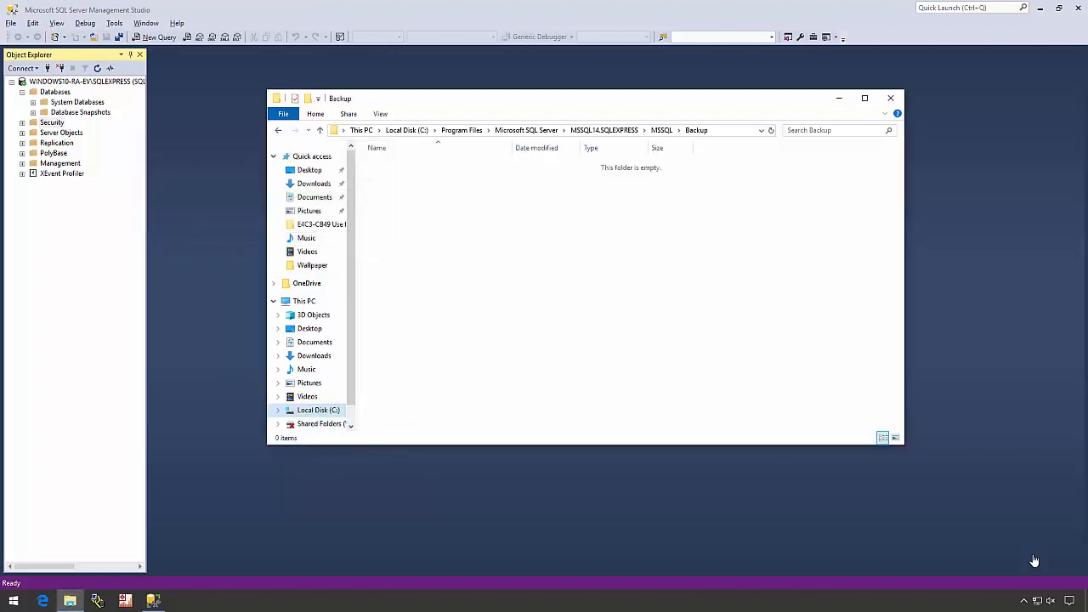
{"action": "left_click", "coordinate": [318, 410]}
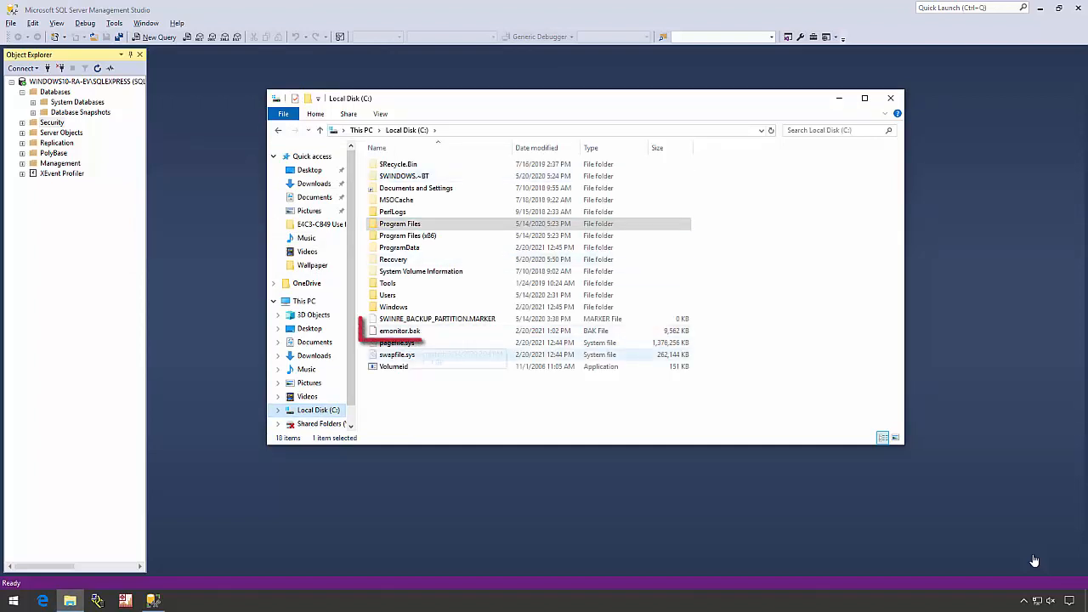
{"action": "left_click", "coordinate": [400, 331]}
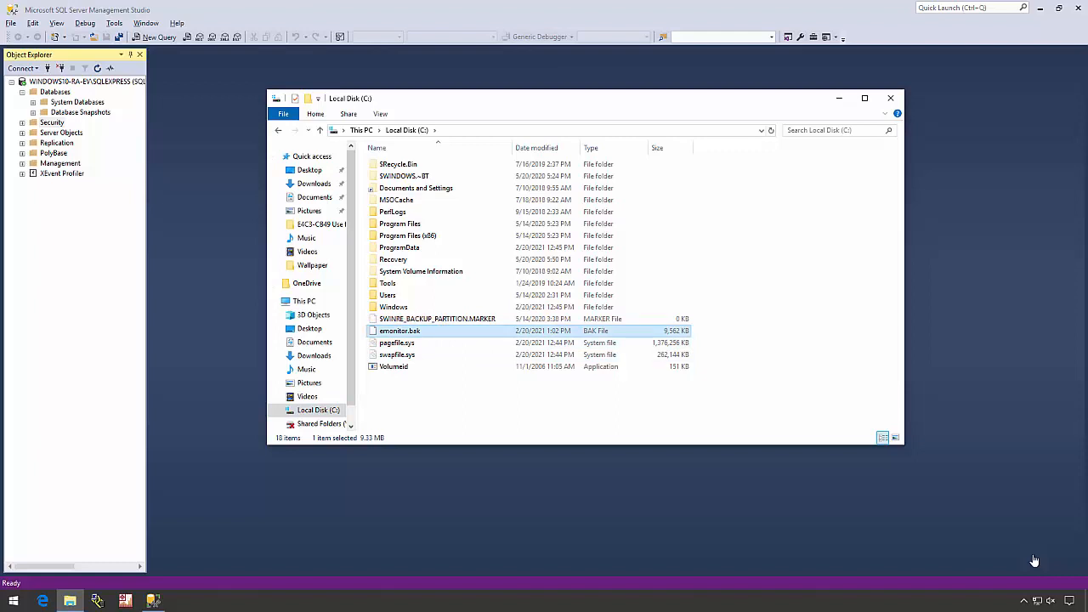
Switch to SQL Server Management Studio and start a database restore with a device as the source
{"action": "key", "text": "alt+Tab"}
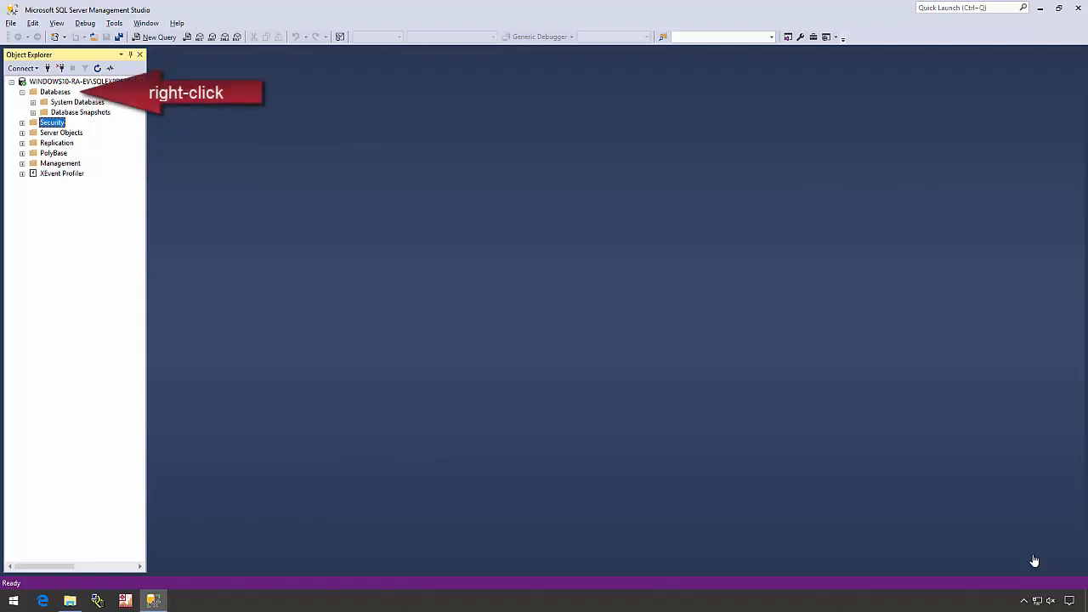
{"action": "right_click", "coordinate": [55, 92]}
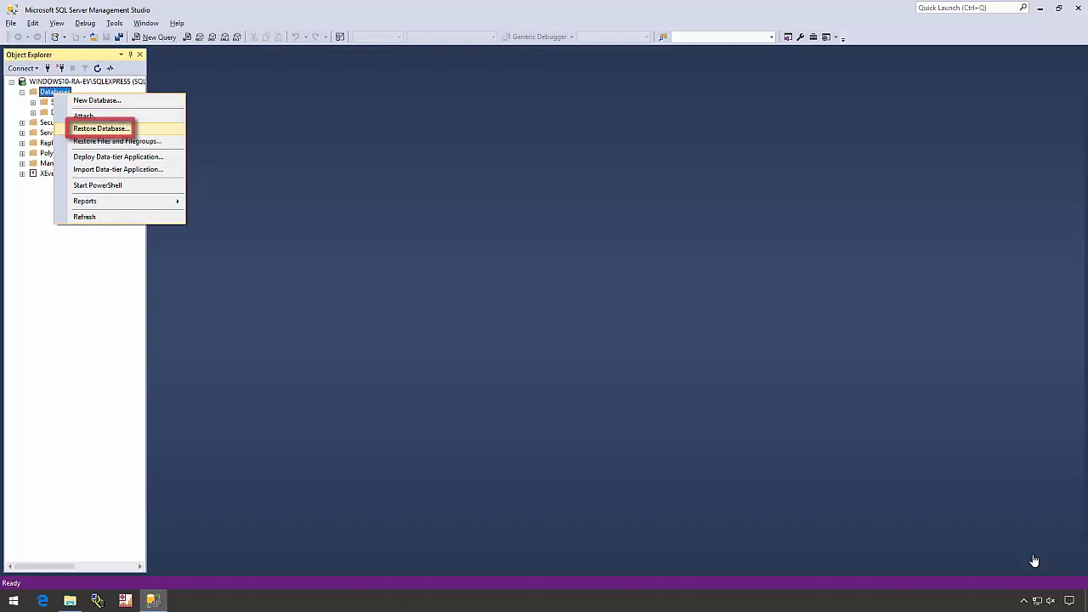
{"action": "left_click", "coordinate": [101, 129]}
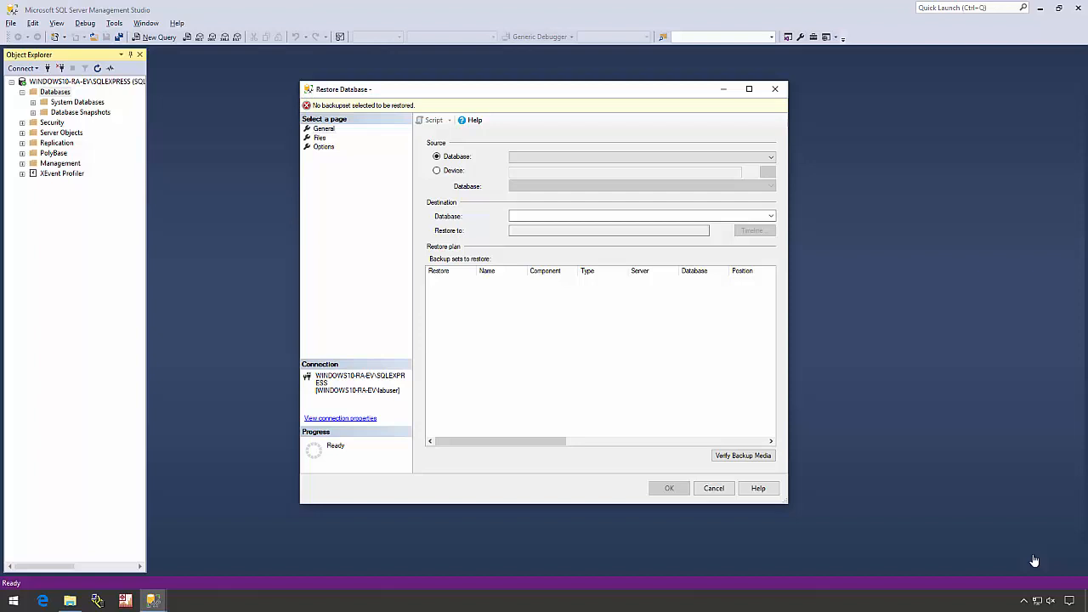
{"action": "left_click", "coordinate": [437, 170]}
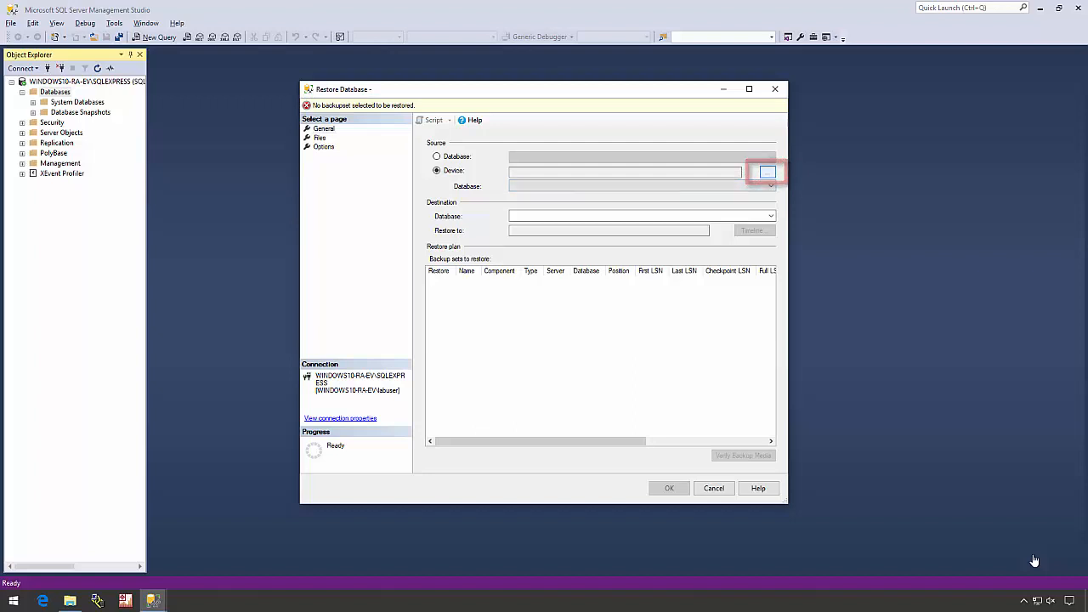
Add C:\emonitor.bak as the backup media file for the restore
{"action": "key", "text": "Return"}
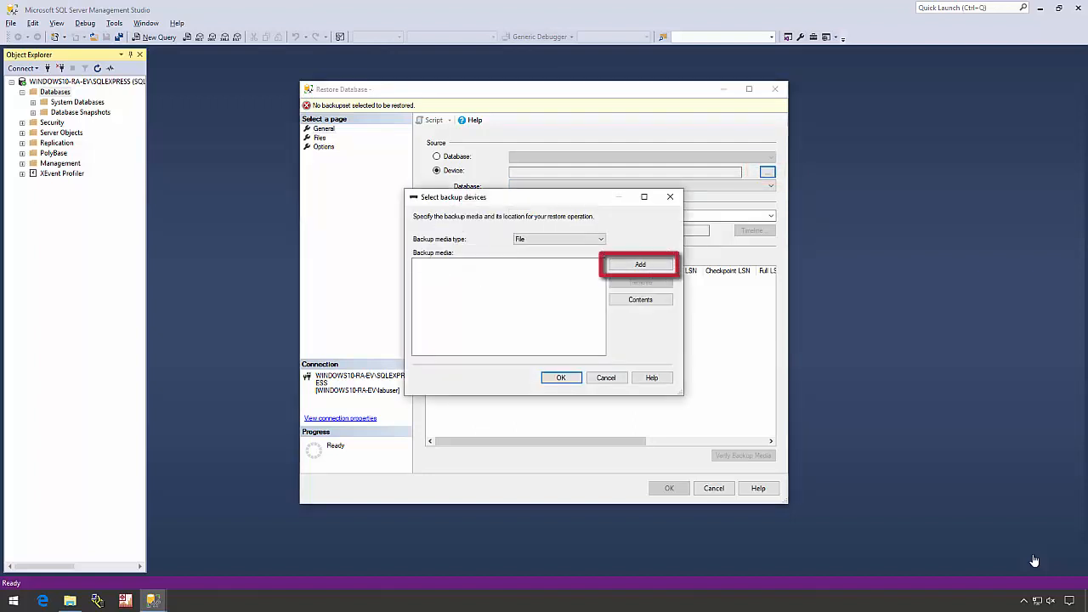
{"action": "key", "text": "Return"}
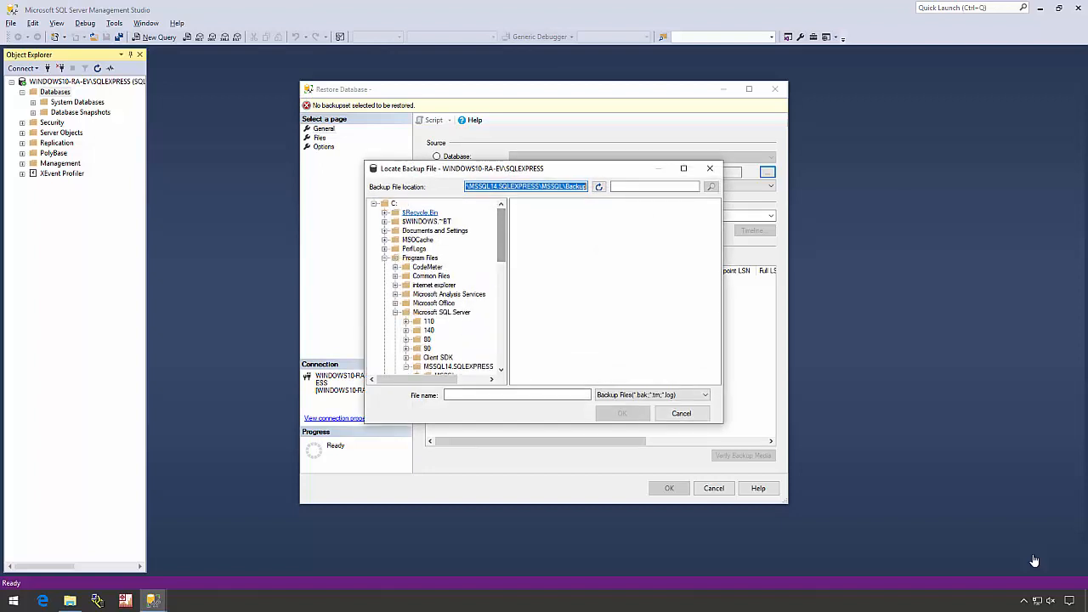
{"action": "key", "text": "Home"}
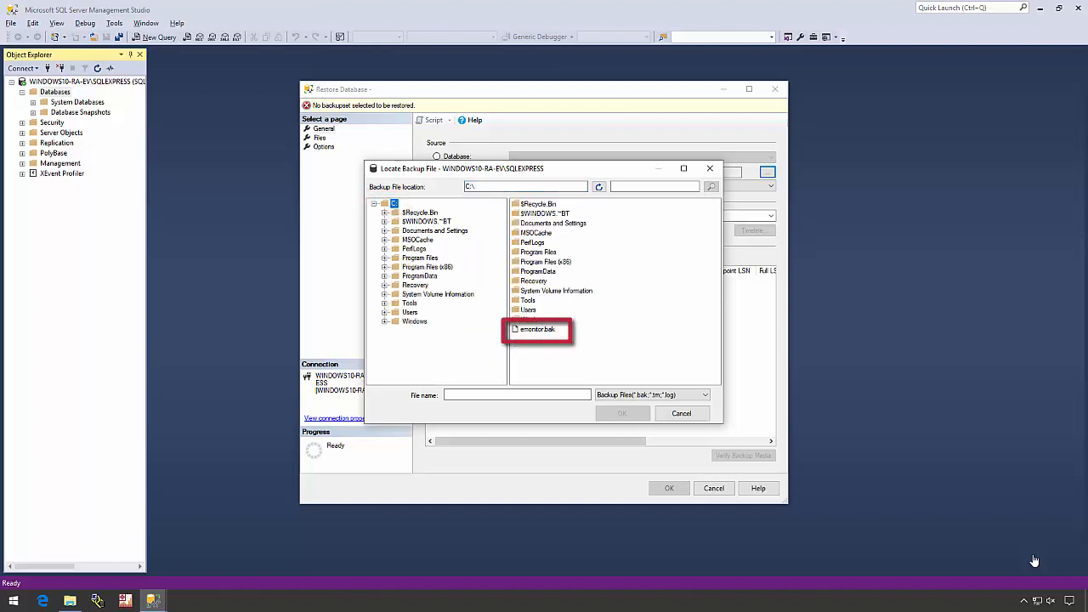
{"action": "left_click", "coordinate": [537, 329]}
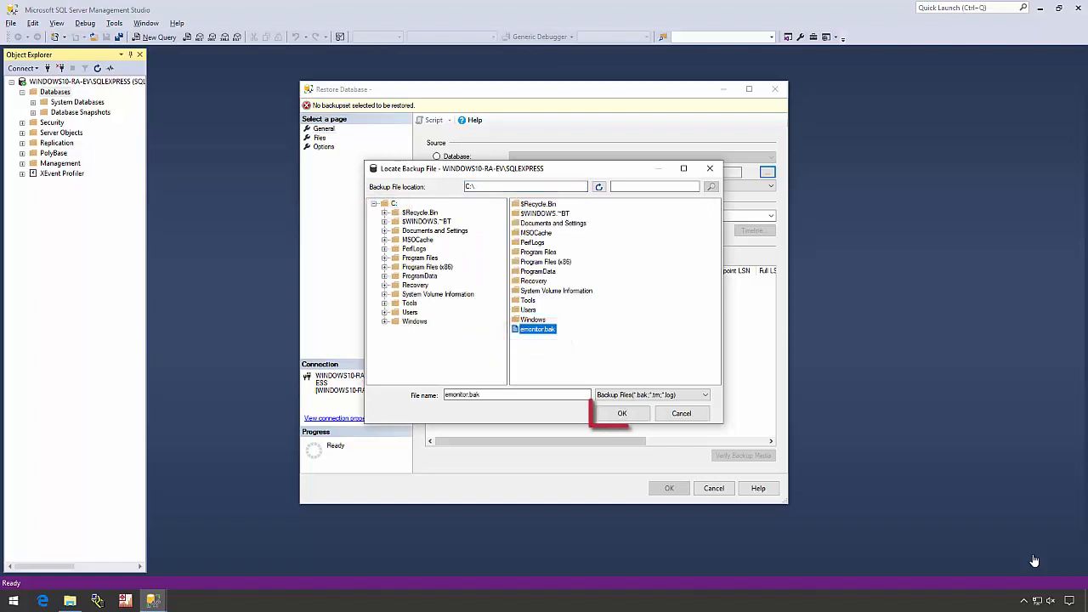
{"action": "key", "text": "Return"}
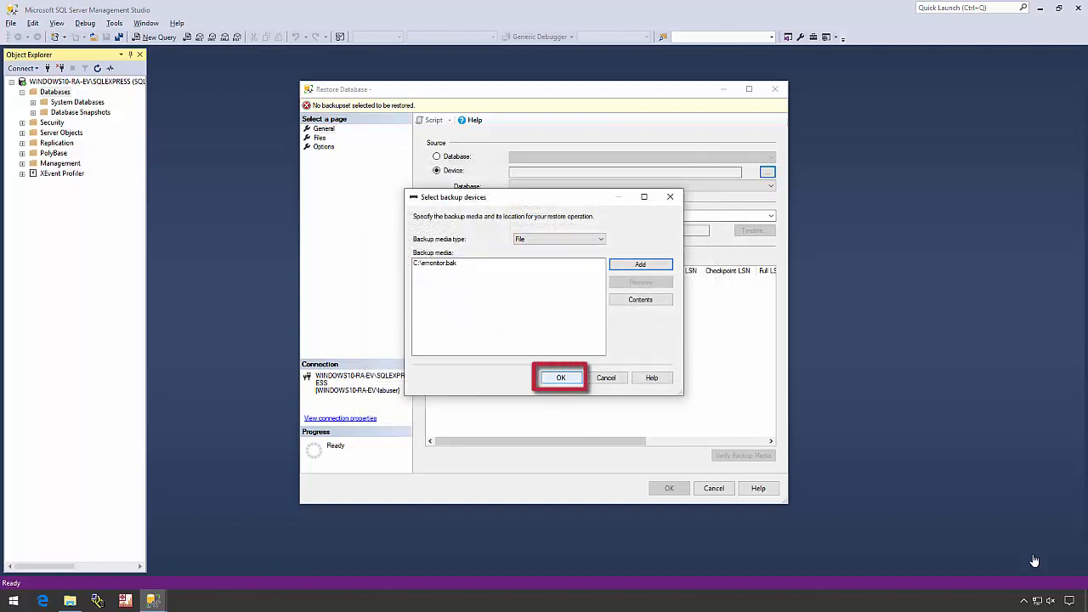
{"action": "key", "text": "Return"}
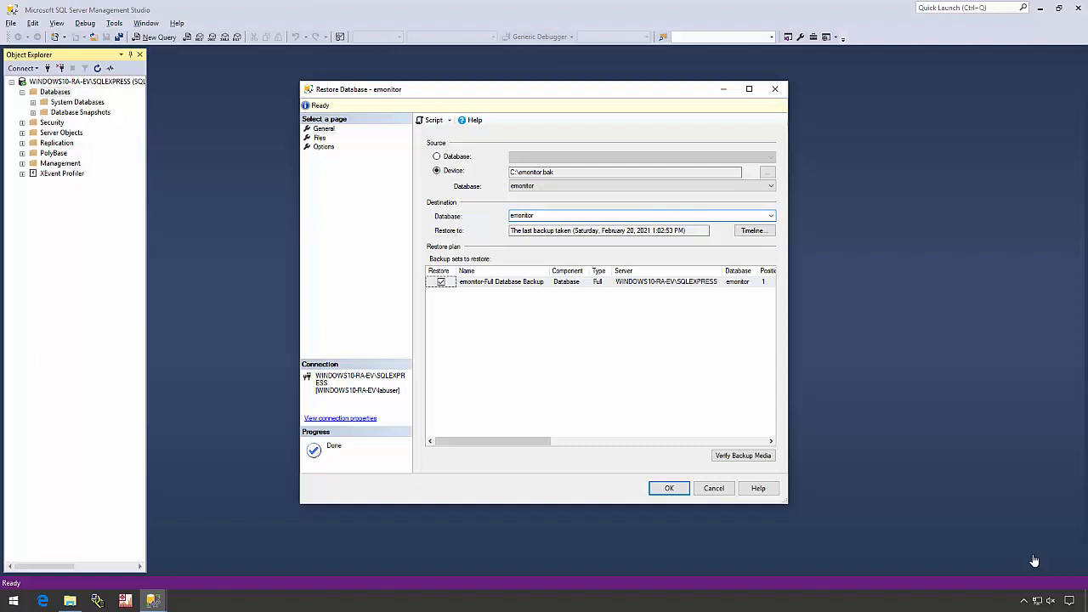
Name the destination database emonitor2, review the restore file paths, and run the restore
{"action": "type", "text": "2"}
{"action": "left_click", "coordinate": [320, 138]}
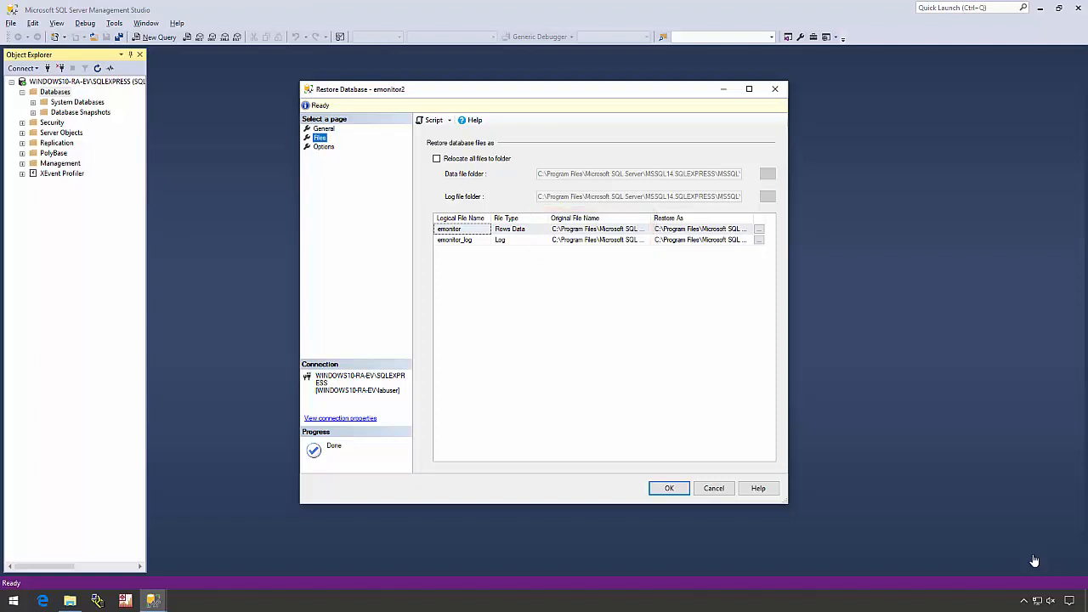
{"action": "mouse_move", "coordinate": [650, 219]}
{"action": "left_mouse_down"}
{"action": "mouse_move", "coordinate": [698, 218]}
{"action": "mouse_move", "coordinate": [649, 218]}
{"action": "left_mouse_up"}
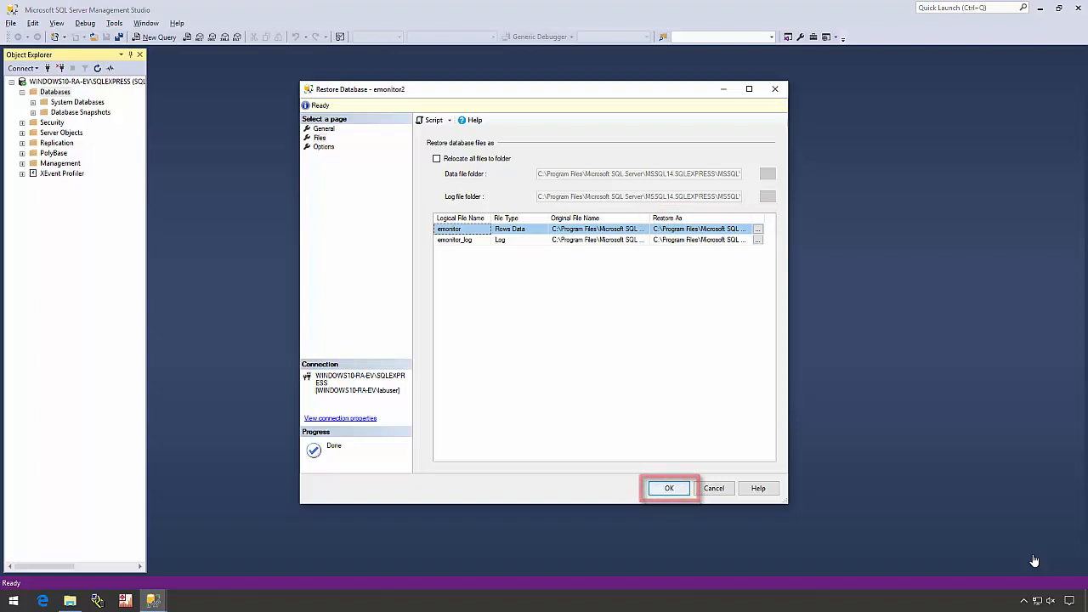
{"action": "key", "text": "Return"}
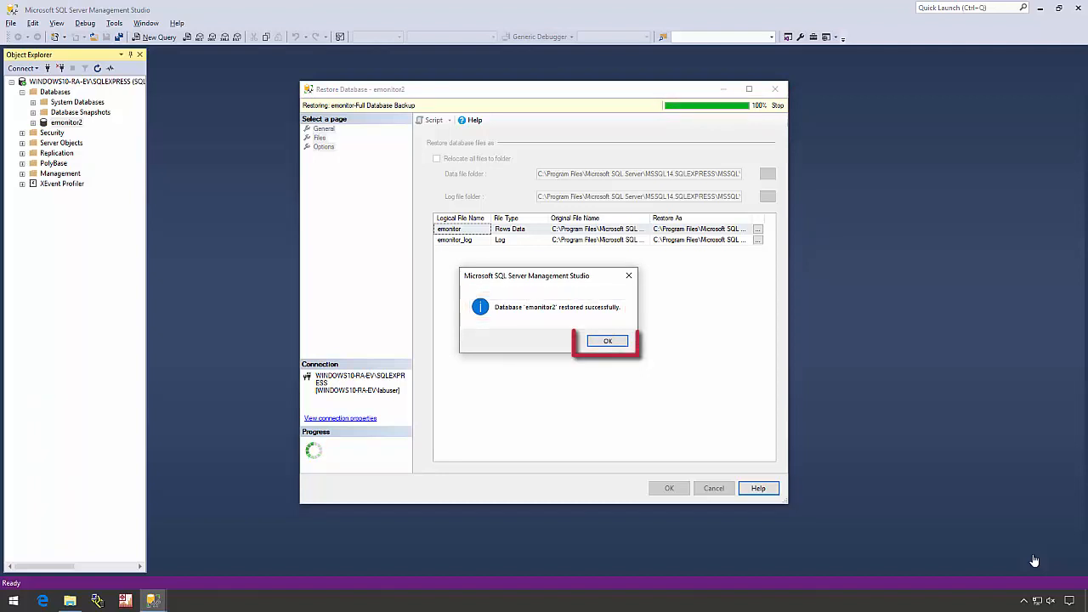
{"action": "key", "text": "Return"}
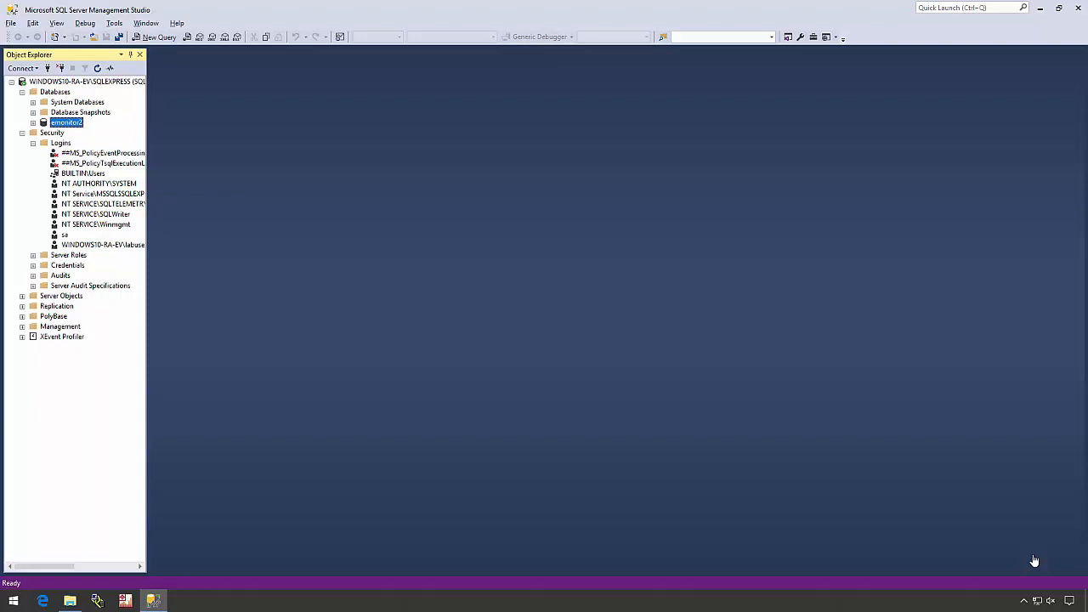
Delete the orphaned emonitor user from the security users of the emonitor2 database
{"action": "key", "text": "Right"}
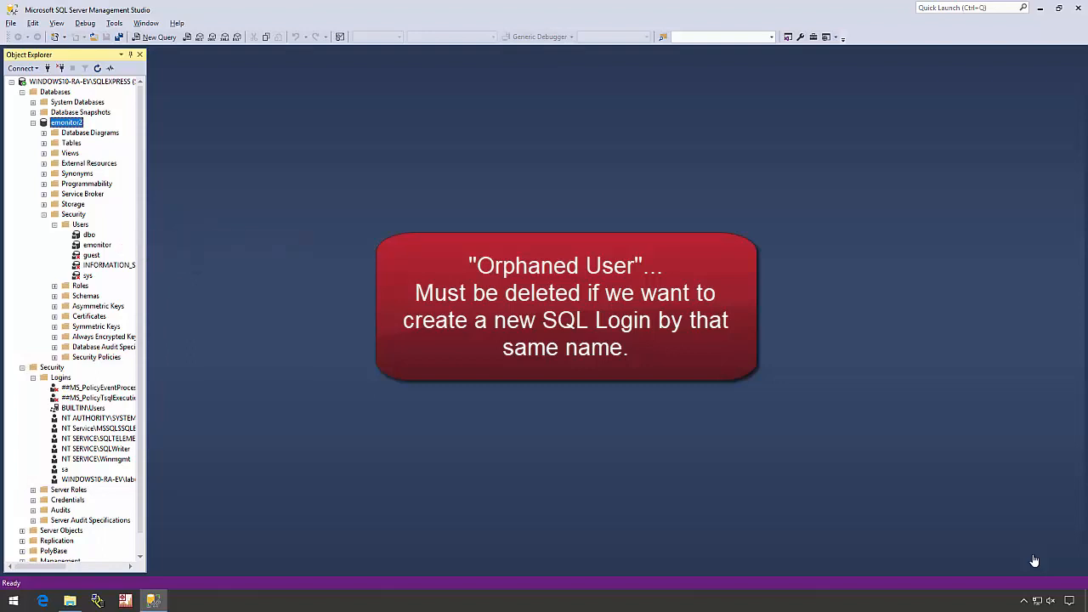
{"action": "left_click", "coordinate": [97, 245]}
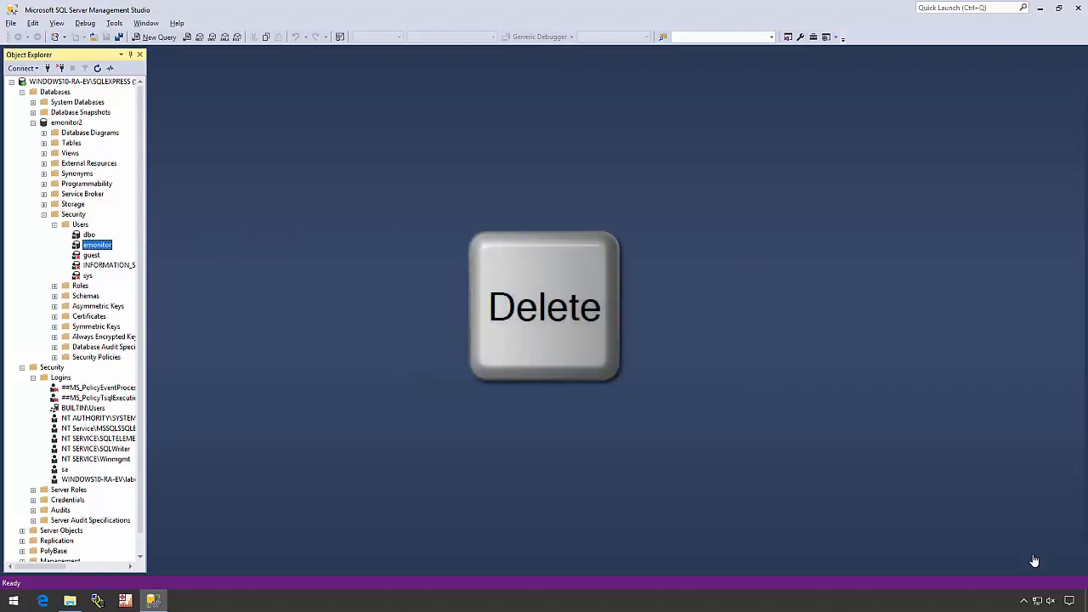
{"action": "key", "text": "Delete"}
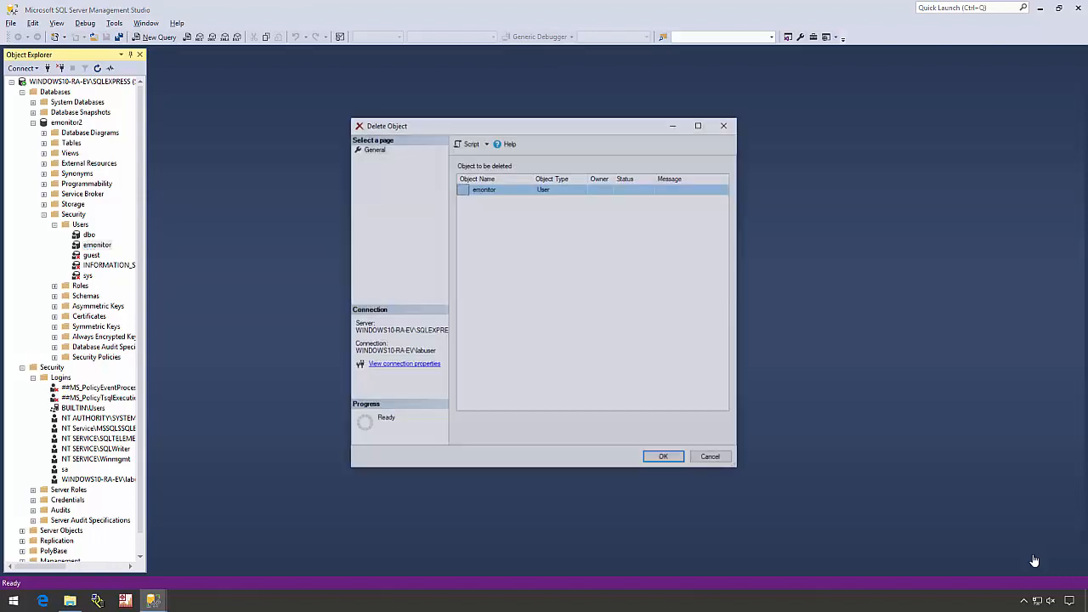
{"action": "key", "text": "Return"}
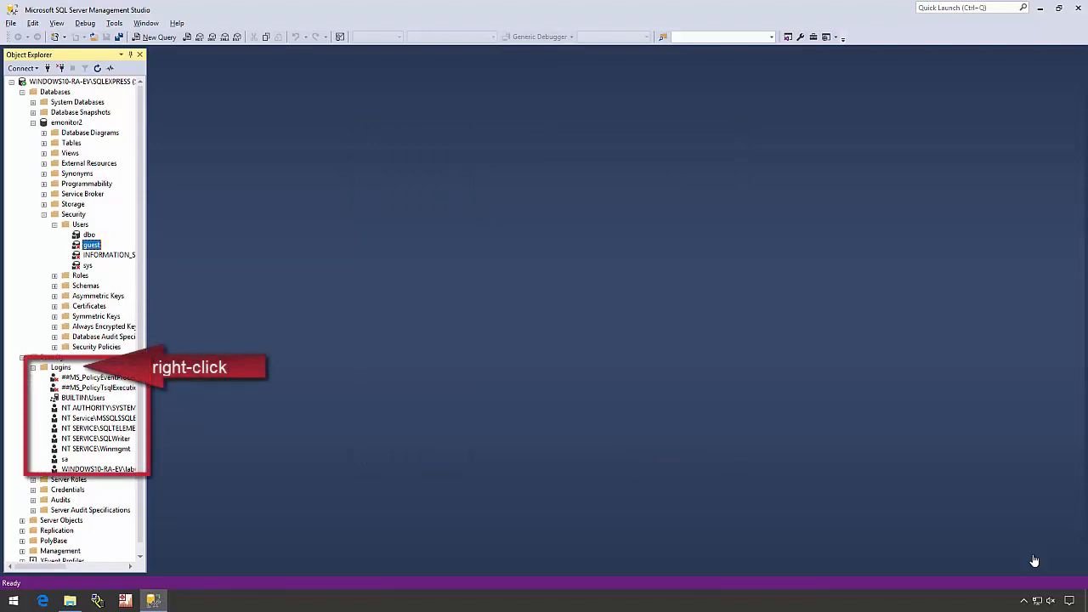
Start a new server login named emonitor using SQL Server authentication, and enter and confirm the login password
{"action": "right_click", "coordinate": [61, 369]}
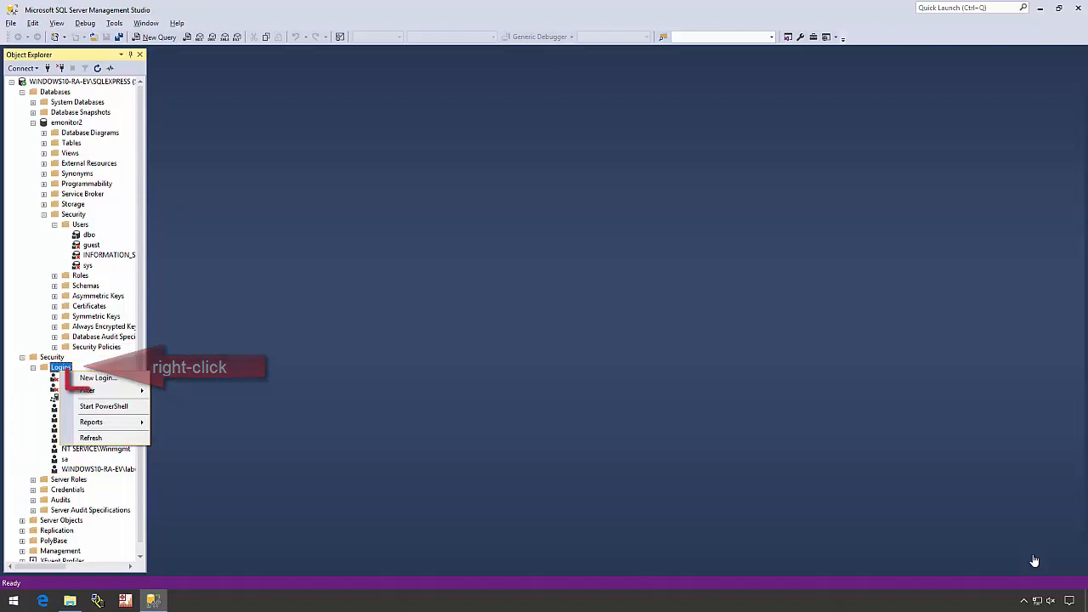
{"action": "mouse_move", "coordinate": [91, 422]}
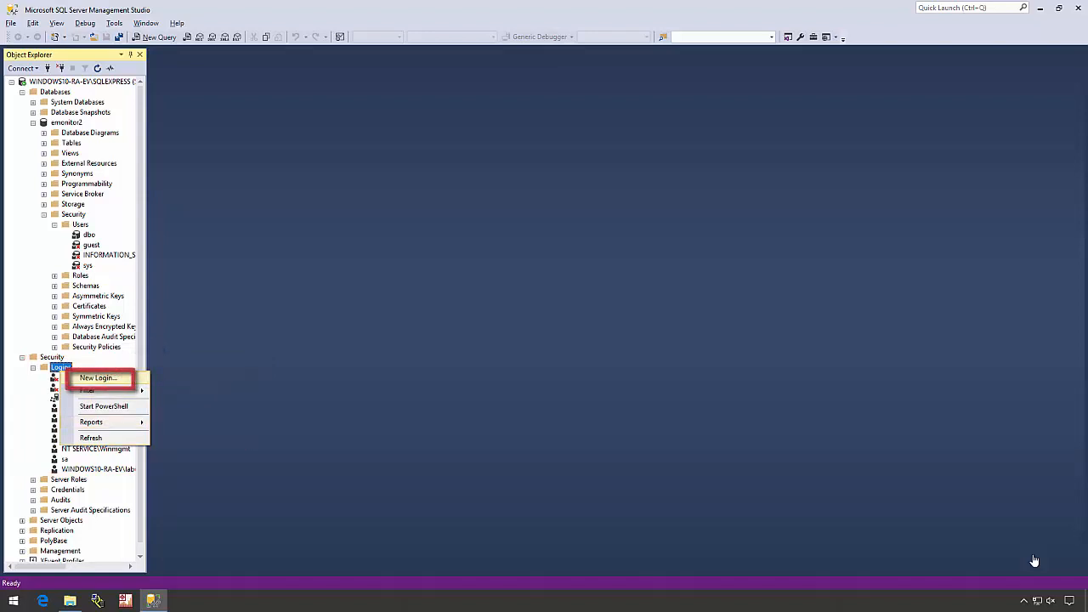
{"action": "left_click", "coordinate": [98, 377]}
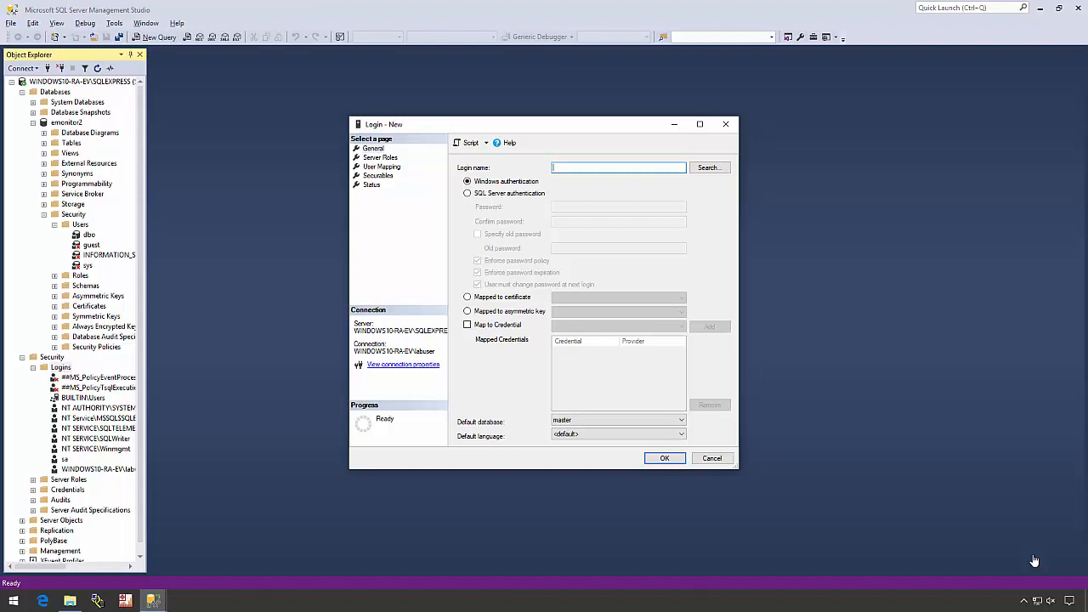
{"action": "type", "text": "emonitor"}
{"action": "left_click", "coordinate": [467, 194]}
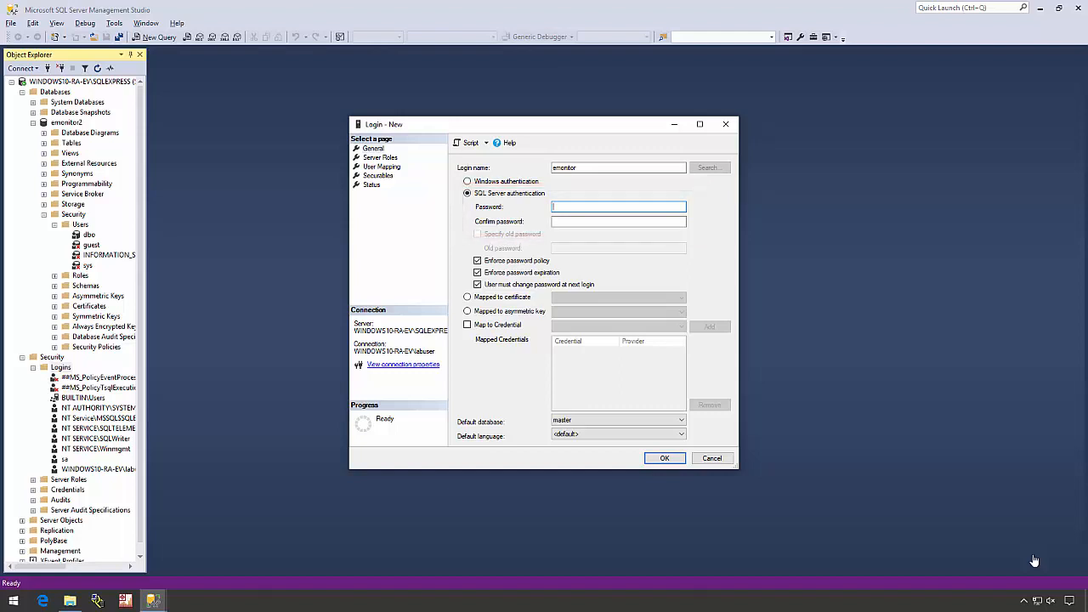
{"action": "type", "text": "*****"}
{"action": "key", "text": "Tab"}
{"action": "type", "text": "*****"}
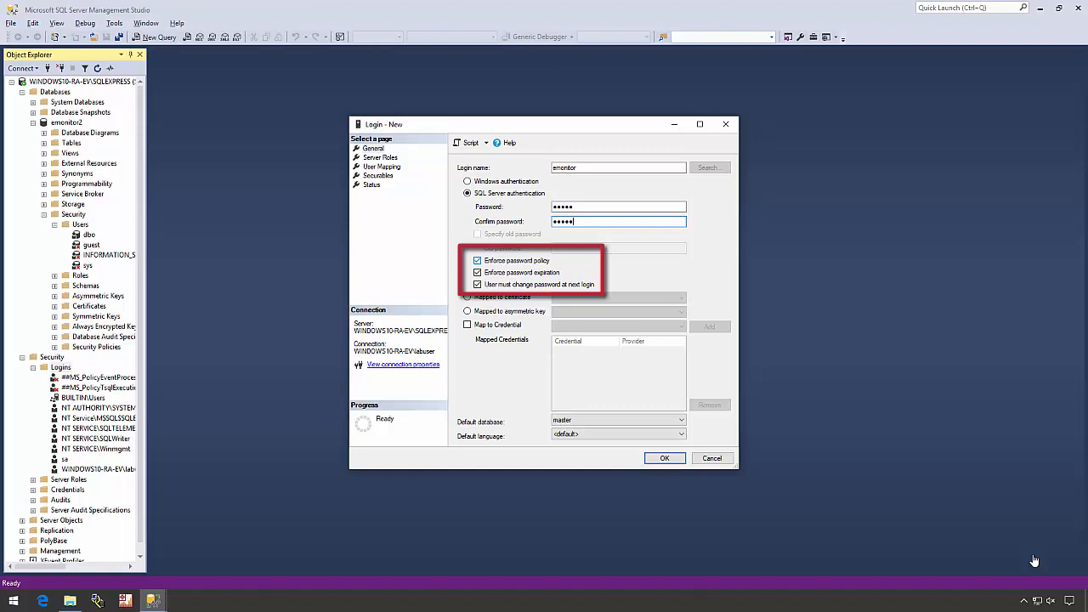
Turn off password policy enforcement for the new login and set its default database to emonitor2
{"action": "key", "text": "Tab"}
{"action": "key", "text": "space"}
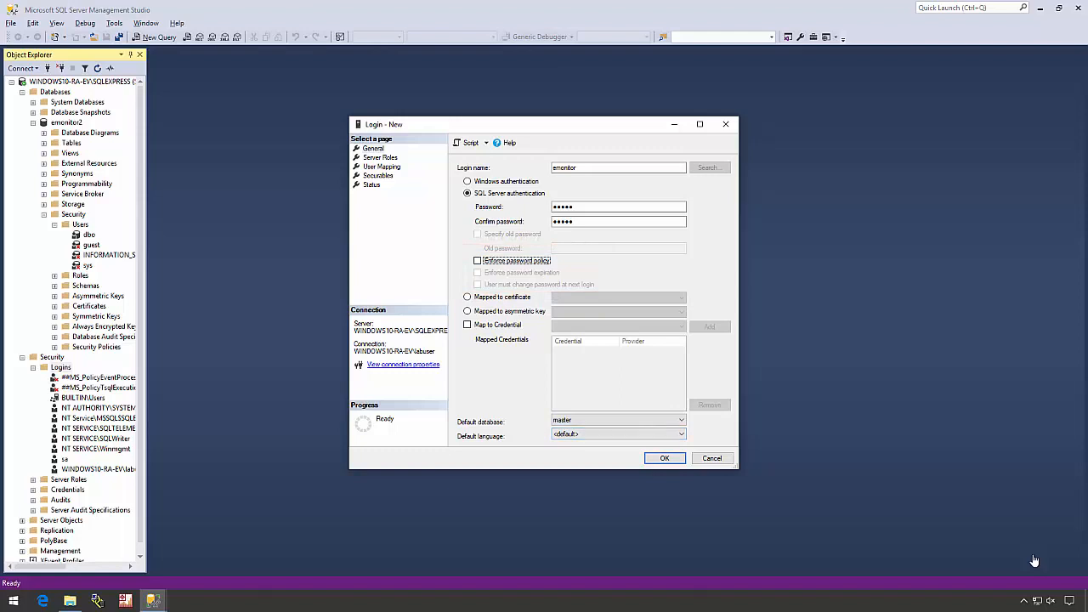
{"action": "left_click", "coordinate": [680, 420]}
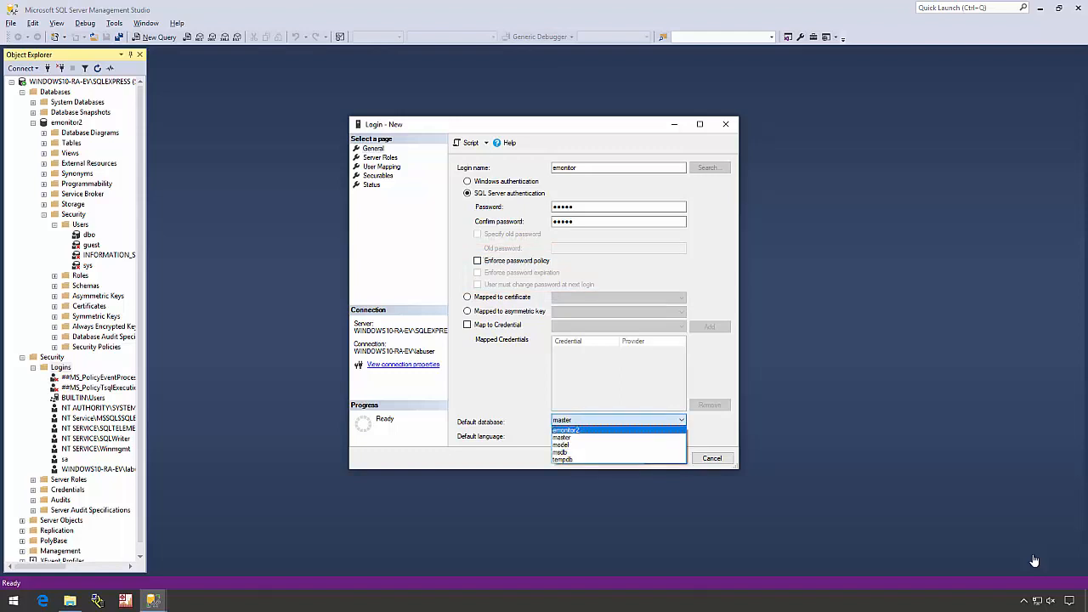
{"action": "left_click", "coordinate": [578, 430]}
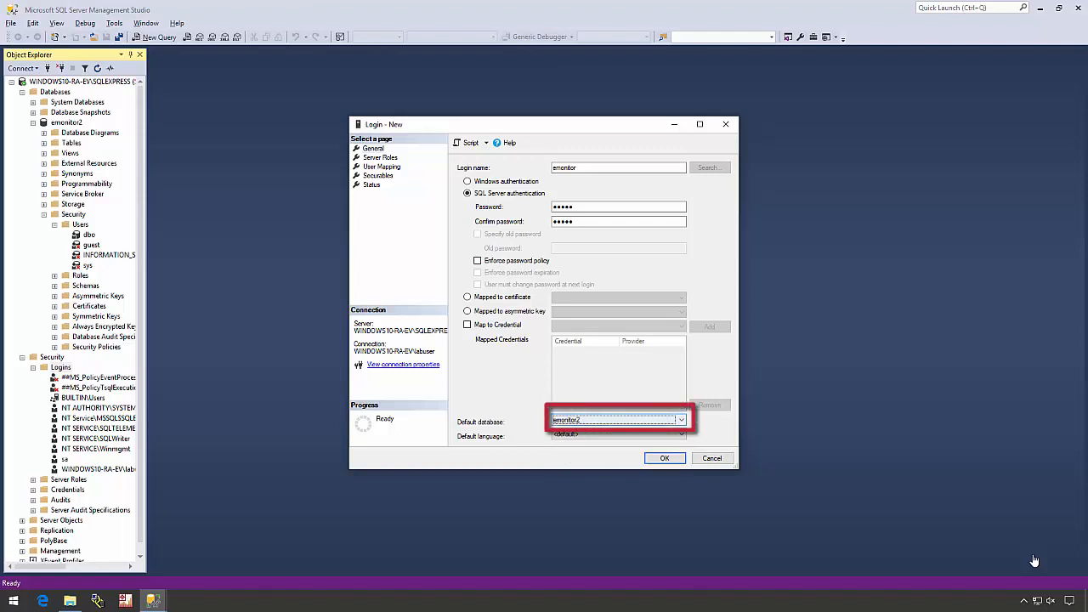
Map the new login to the emonitor2 database with the db_owner and public roles, and create the login
{"action": "left_click", "coordinate": [381, 166]}
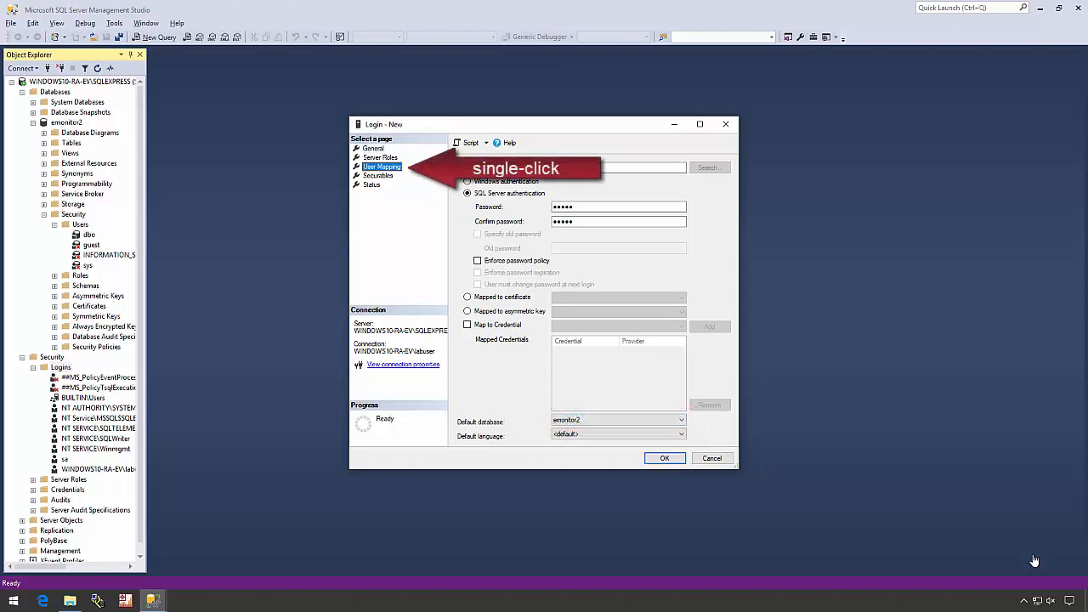
{"action": "left_click", "coordinate": [470, 189]}
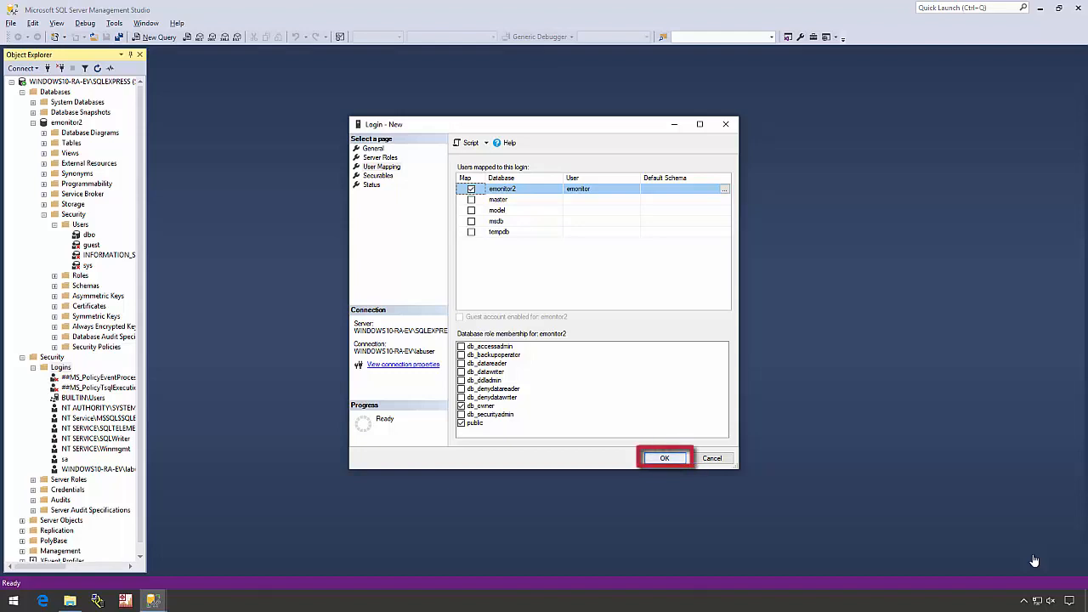
{"action": "key", "text": "Return"}
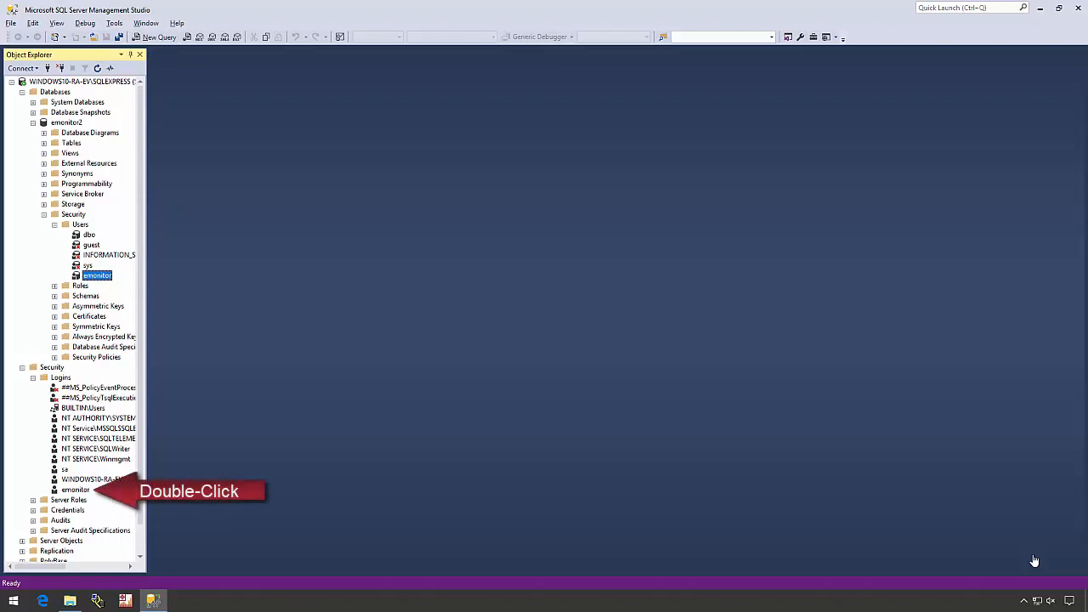
Check the emonitor login's user mapping and role membership for the emonitor2 database, and close its properties
{"action": "double_click", "coordinate": [75, 490]}
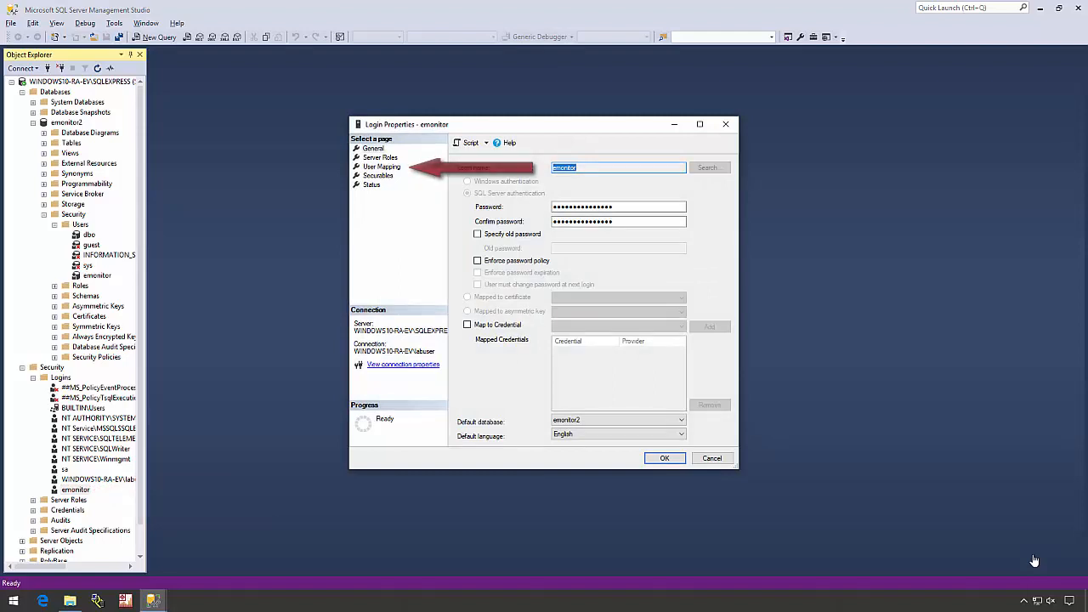
{"action": "left_click", "coordinate": [381, 166]}
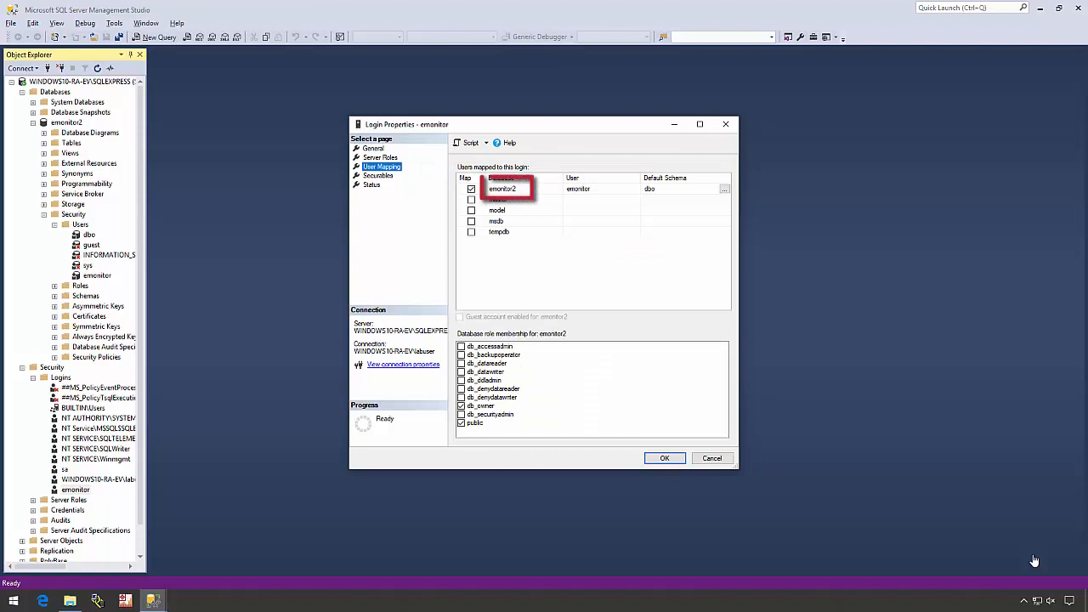
{"action": "left_click", "coordinate": [503, 189]}
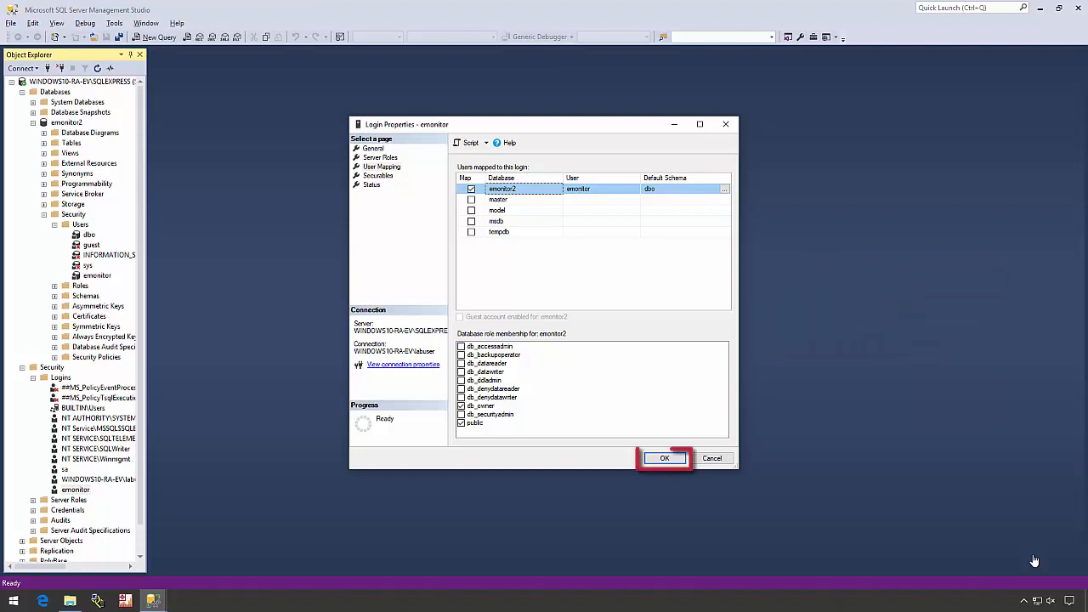
{"action": "key", "text": "Return"}
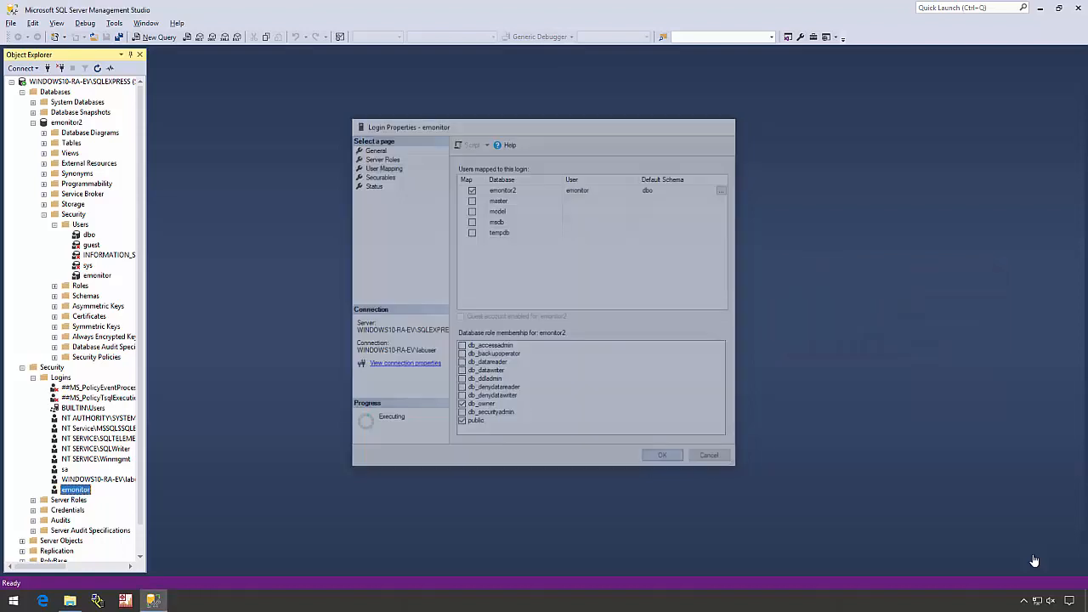